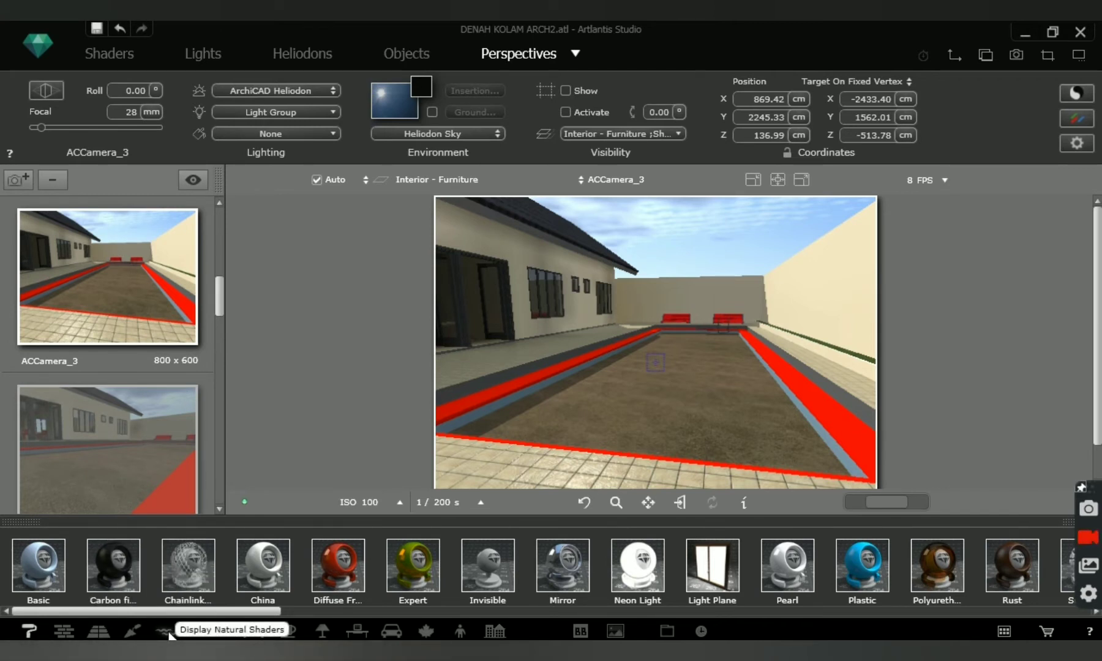
Apply the Water 002 natural shader to the bottom surface of the pool and set its size to 300.
{"action": "left_click", "coordinate": [169, 635]}
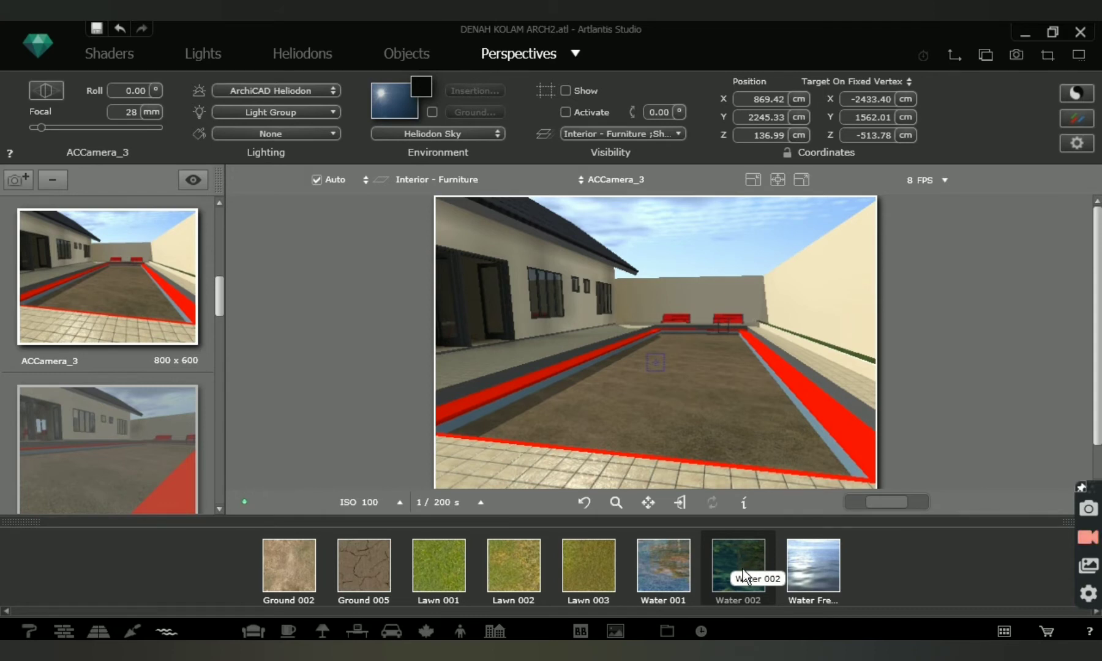
{"action": "left_click_drag", "start_coordinate": [744, 570], "coordinate": [720, 397]}
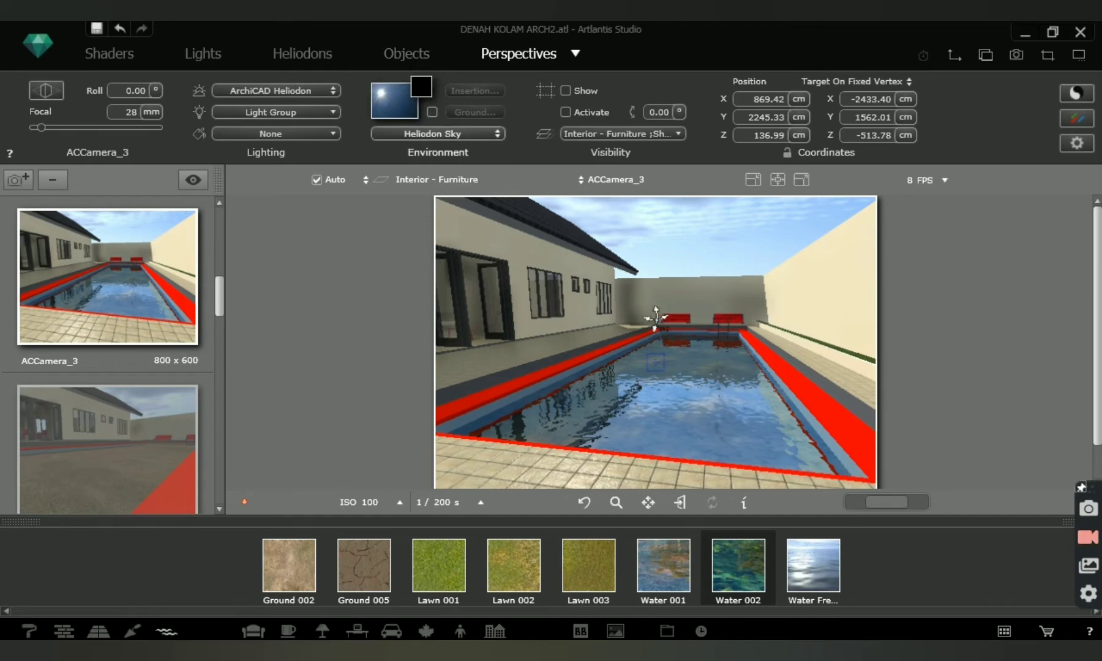
{"action": "left_click", "coordinate": [91, 52]}
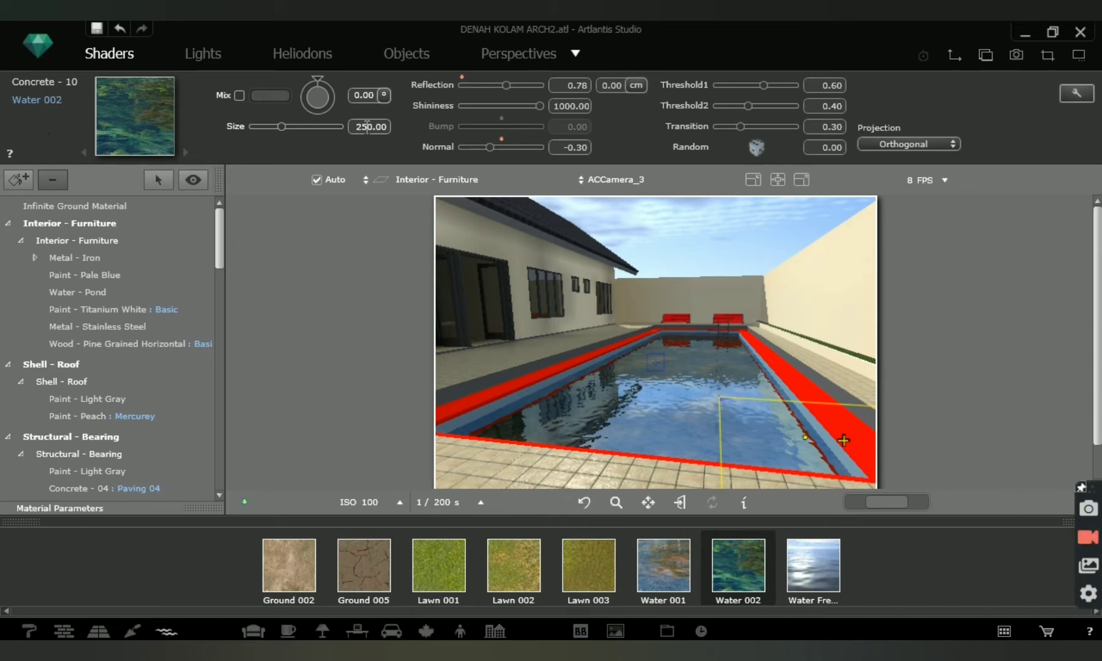
{"action": "left_click", "coordinate": [368, 126]}
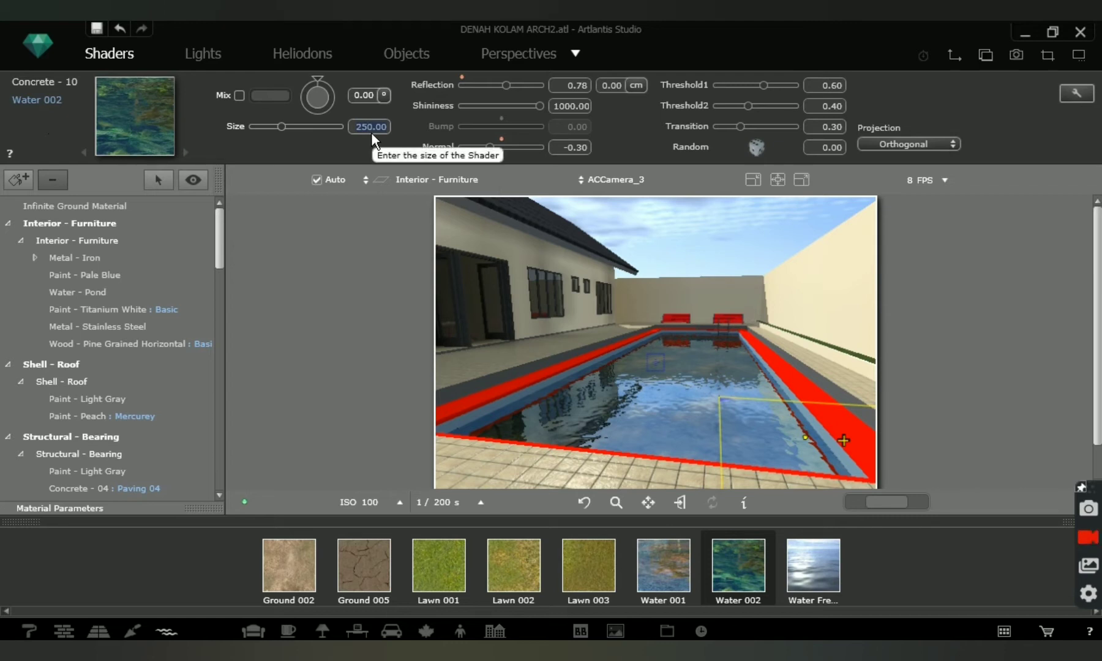
{"action": "type", "text": "3"}
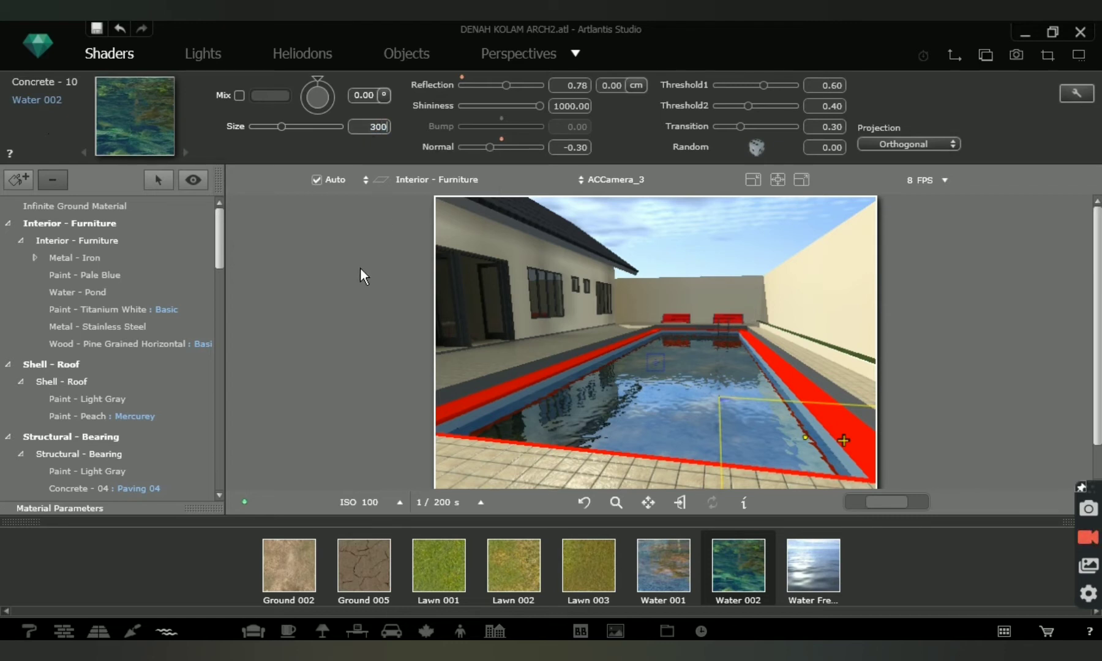
{"action": "key", "text": "Return"}
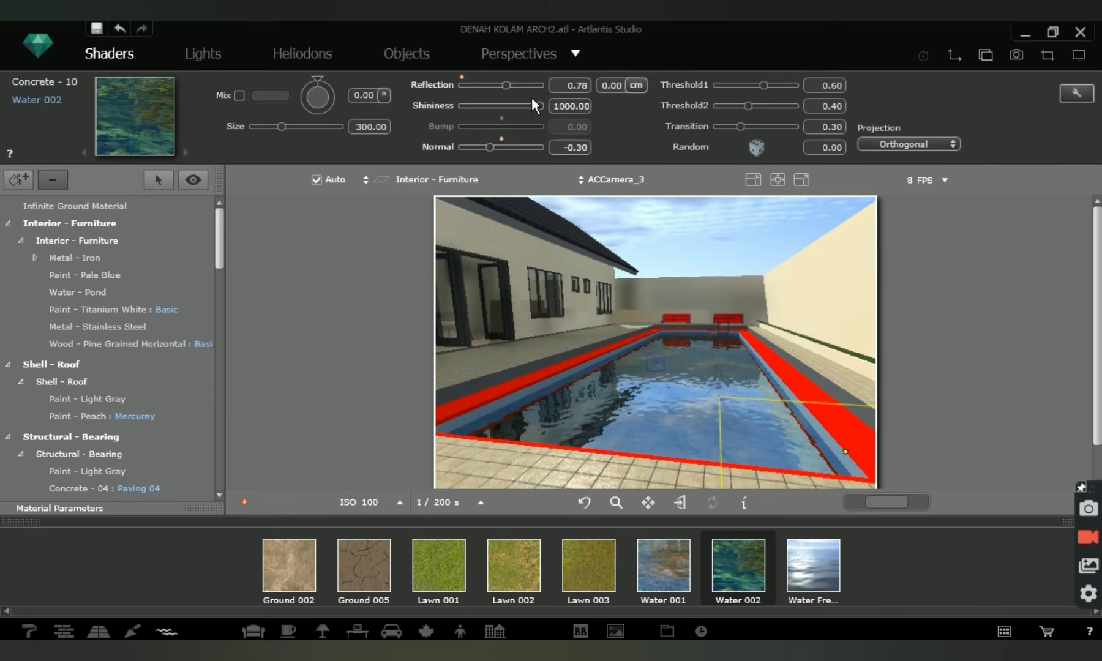
Adjust the pool water shader's reflection to 0.84.
{"action": "left_click", "coordinate": [476, 85]}
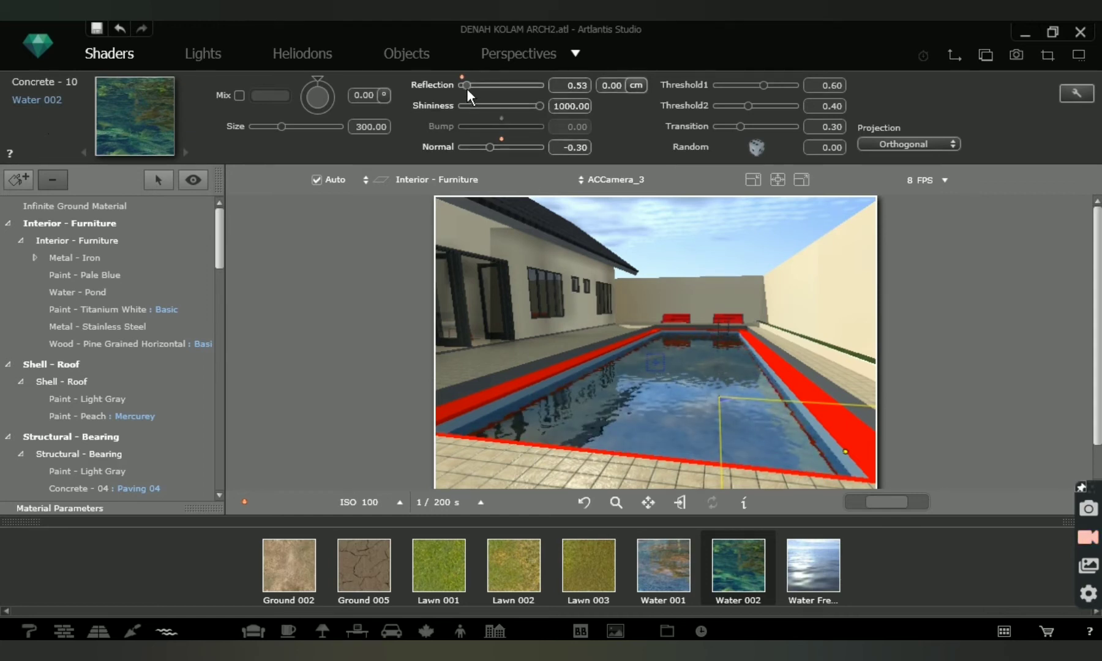
{"action": "left_click", "coordinate": [525, 85]}
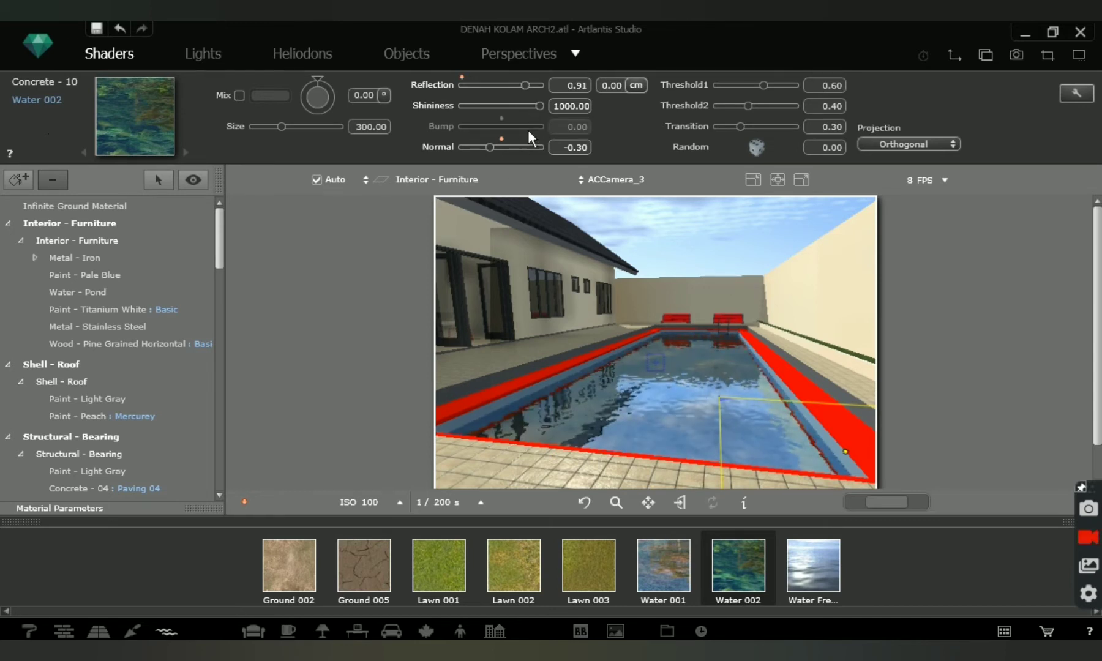
{"action": "left_click", "coordinate": [516, 86]}
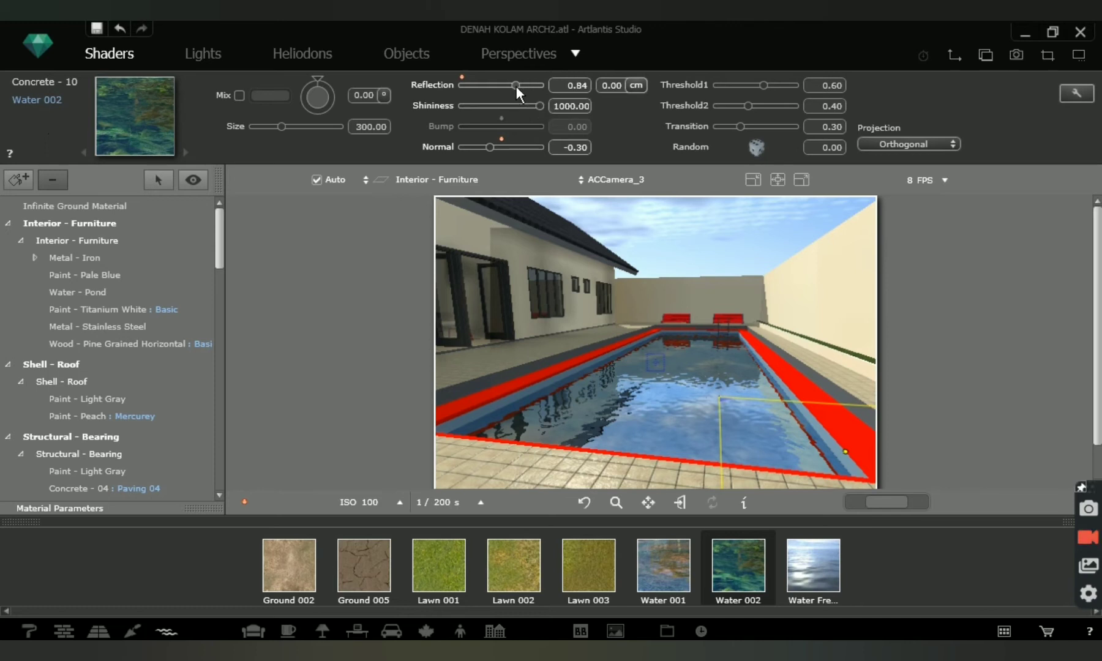
{"action": "left_click", "coordinate": [562, 87]}
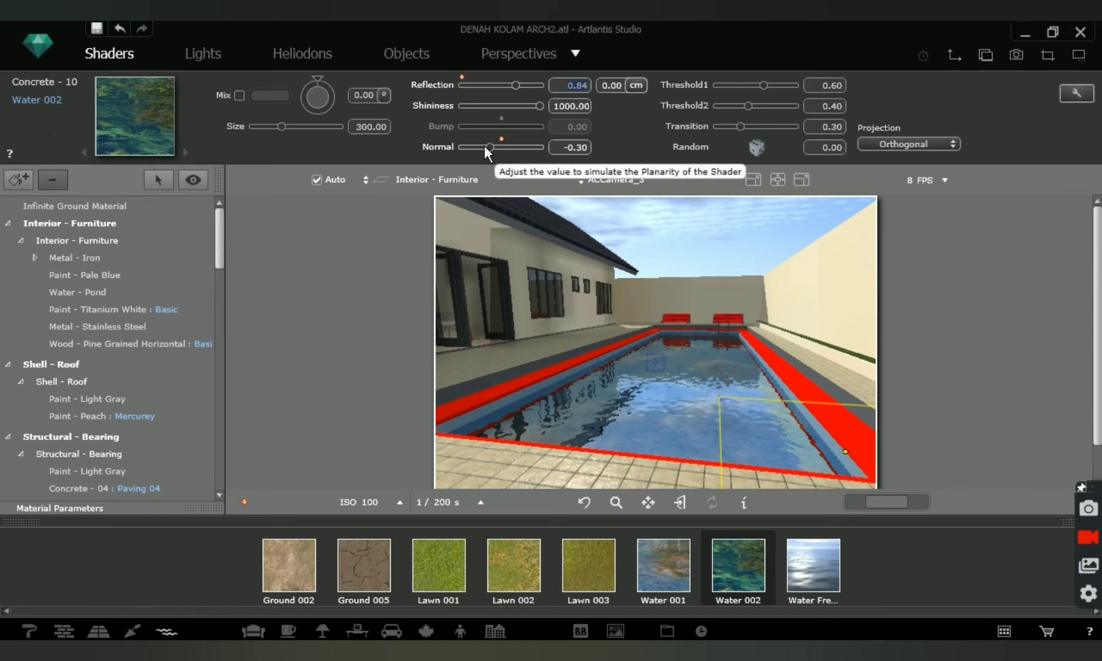
Adjust the water shader's Normal value to 0.44 to change the ripples on the pool surface.
{"action": "left_click_drag", "start_coordinate": [490, 147], "coordinate": [467, 148]}
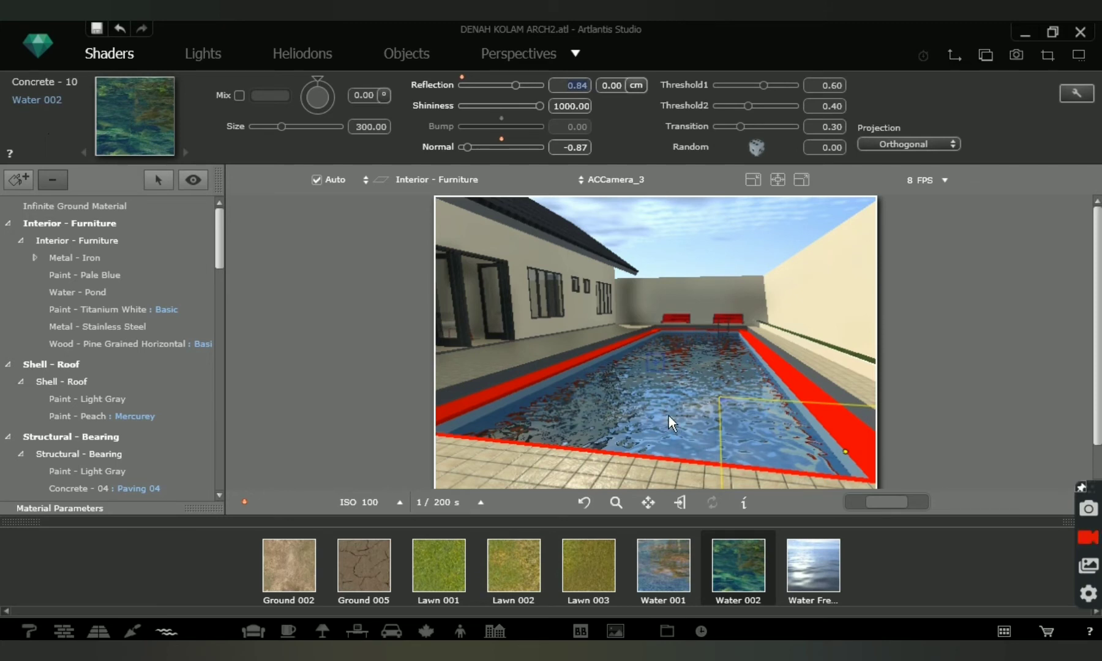
{"action": "left_click", "coordinate": [519, 146]}
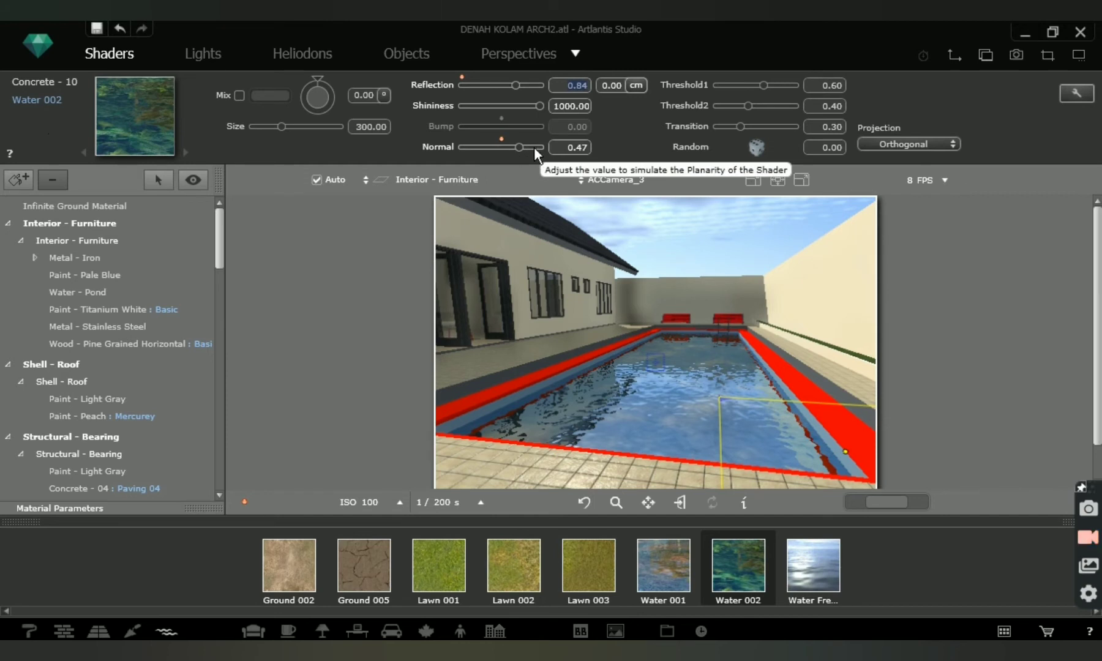
{"action": "left_click_drag", "start_coordinate": [534, 147], "coordinate": [518, 145]}
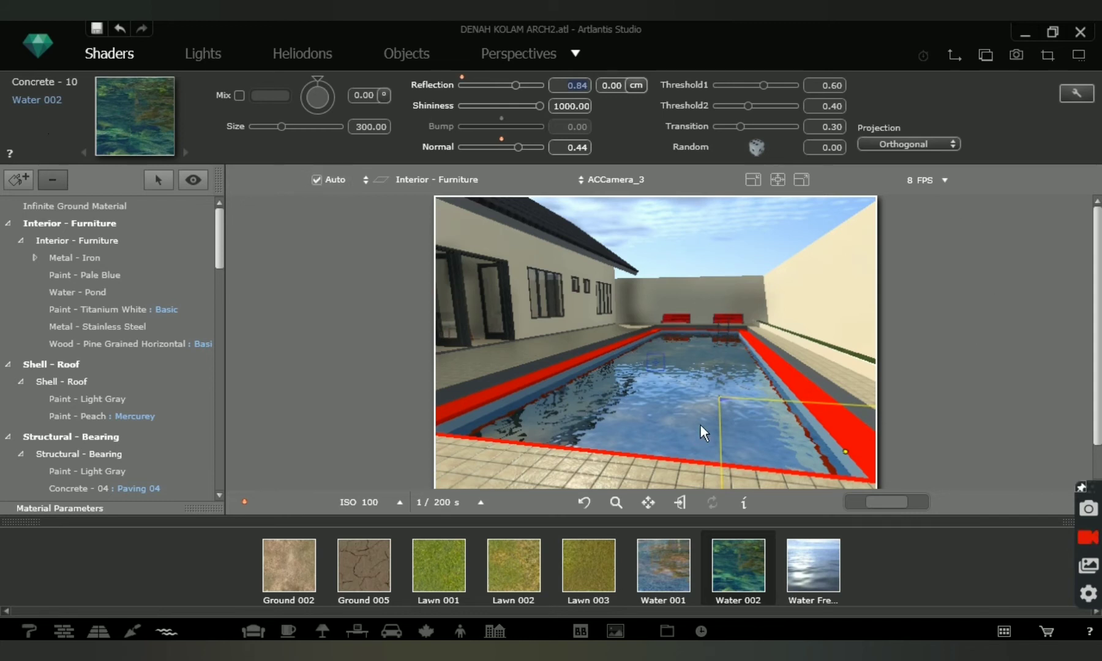
Try the Planar and Horizontal projections on the water shader and restore the Orthogonal projection.
{"action": "left_click", "coordinate": [952, 147]}
{"action": "left_click", "coordinate": [997, 153]}
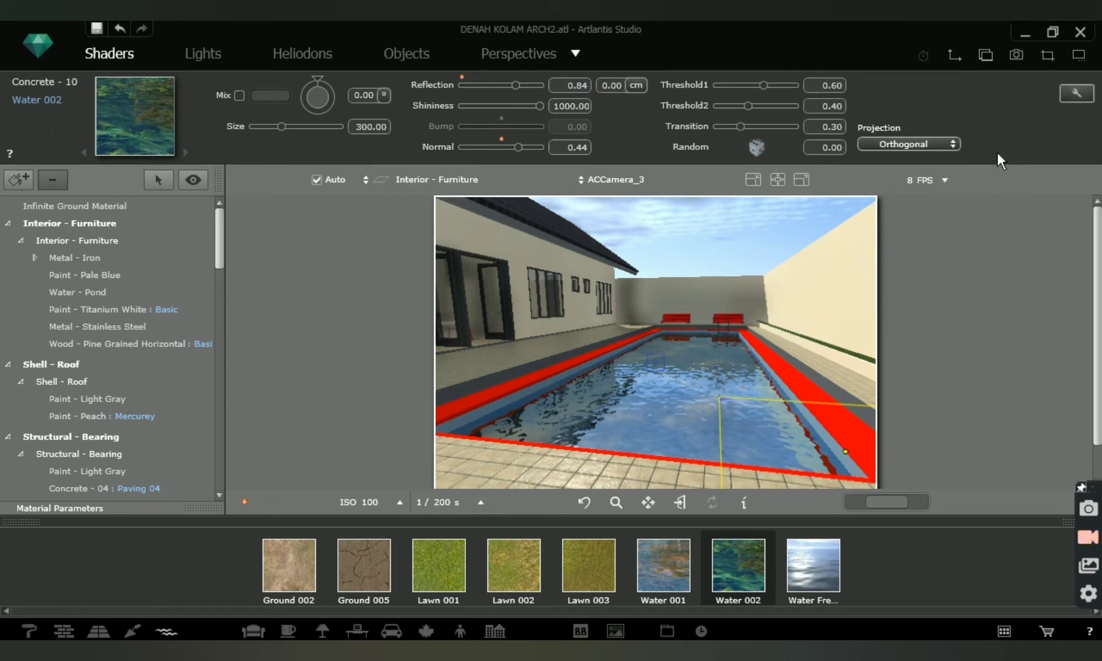
{"action": "left_click", "coordinate": [950, 146]}
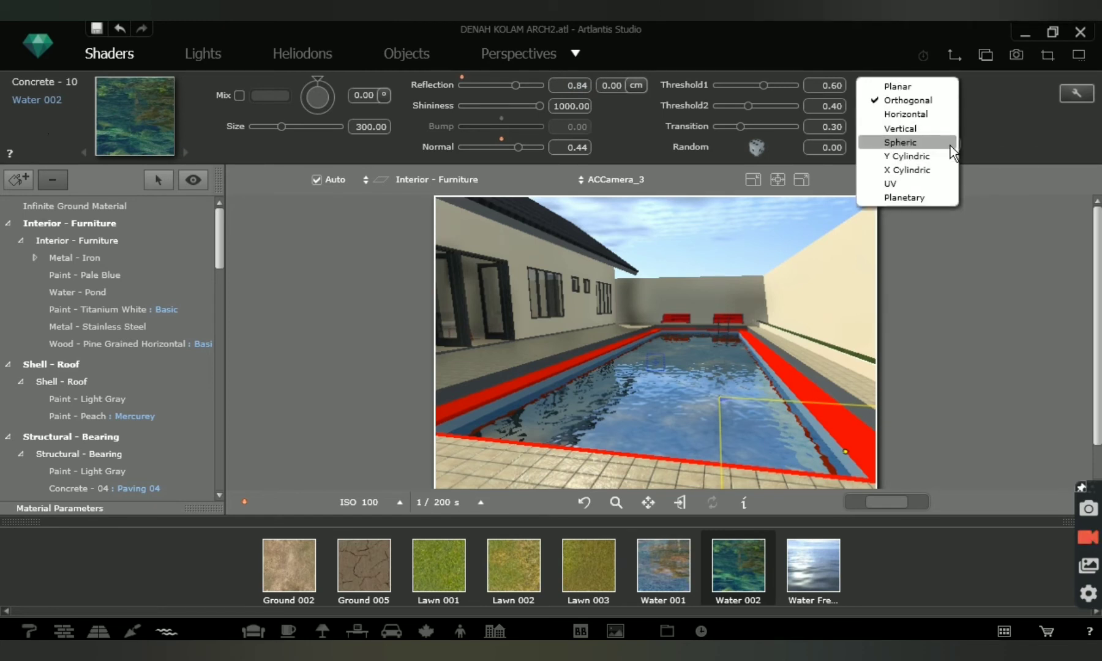
{"action": "left_click", "coordinate": [910, 87]}
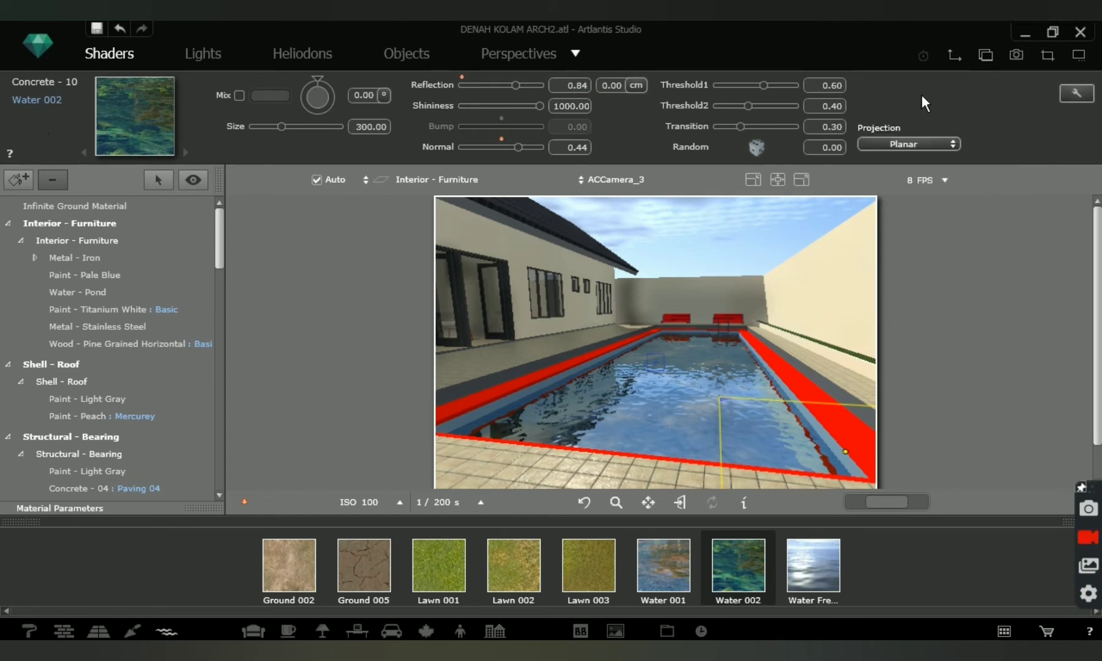
{"action": "left_click", "coordinate": [953, 146]}
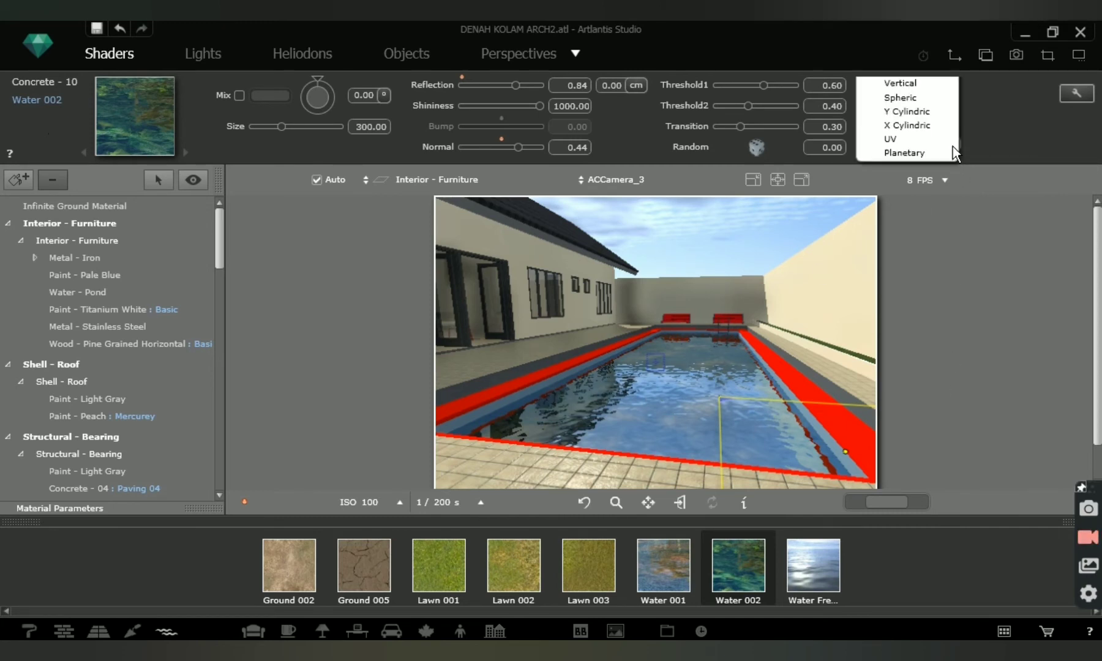
{"action": "left_click", "coordinate": [919, 114]}
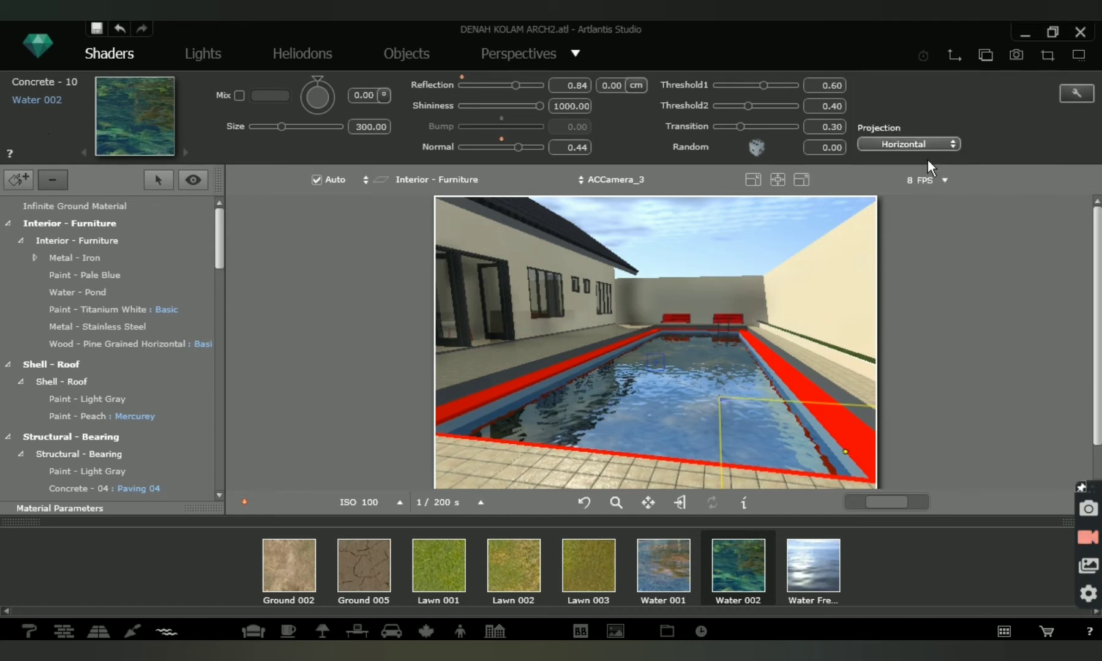
{"action": "left_click", "coordinate": [951, 146]}
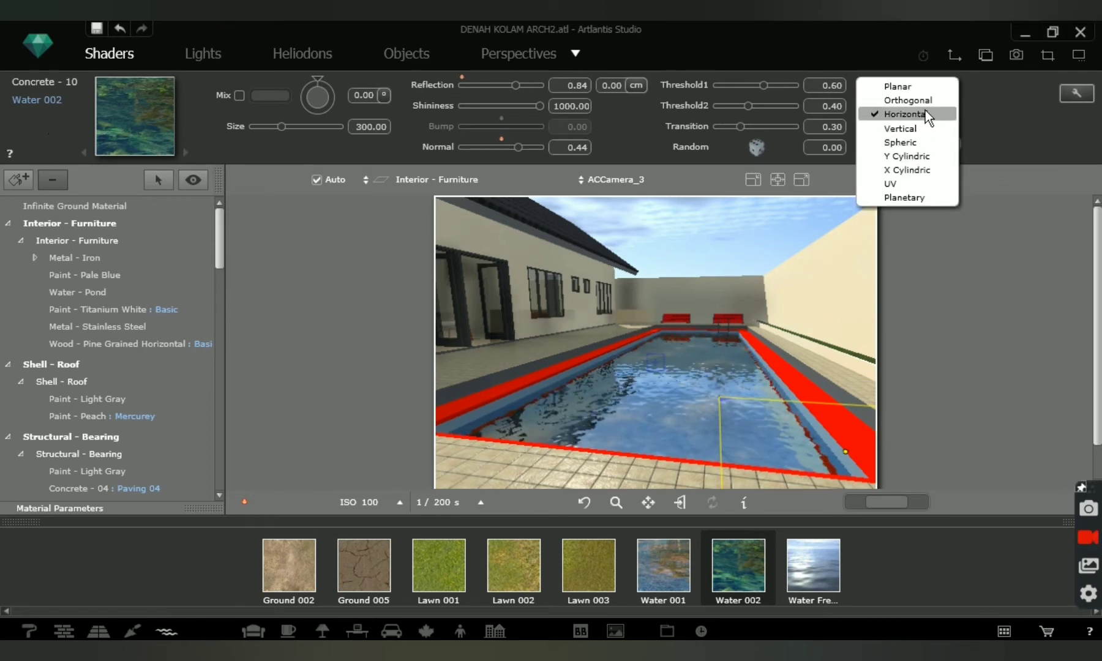
{"action": "left_click", "coordinate": [914, 99]}
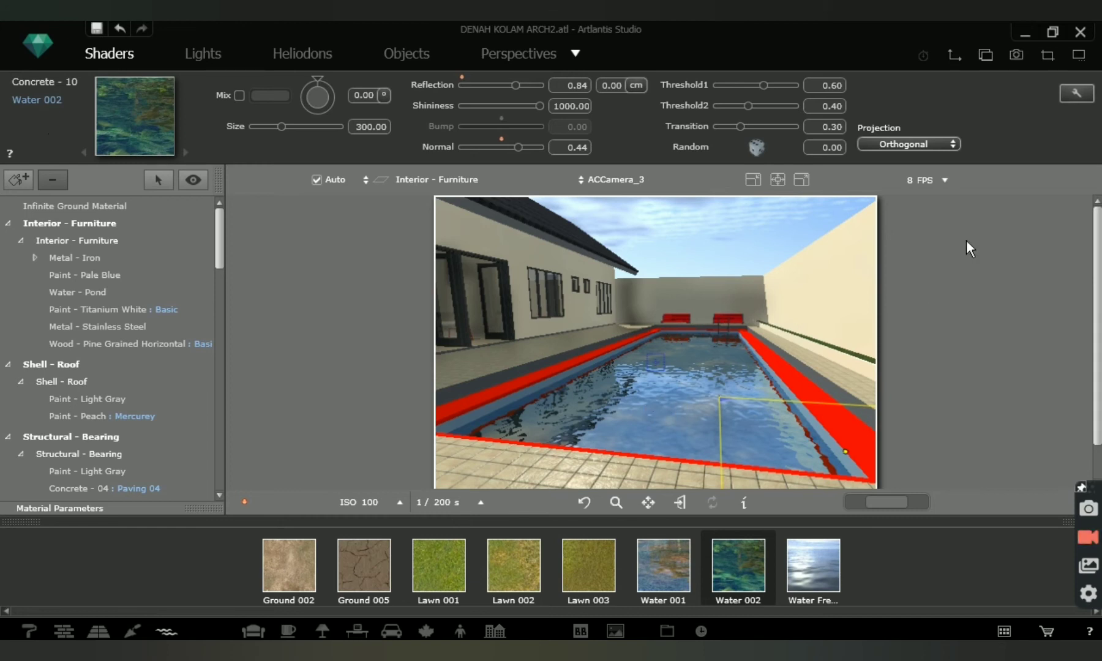
Set up a final rendering of the pool view with the output file "render 1" as JPEG in the DENAH KOLAM folder.
{"action": "left_click", "coordinate": [1016, 56]}
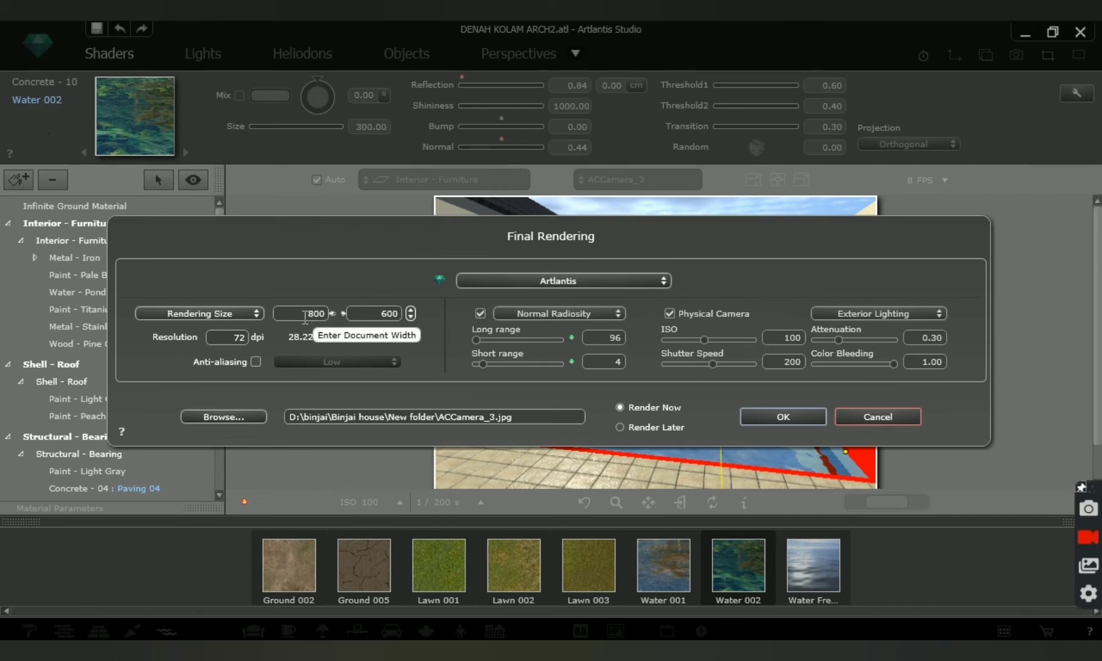
{"action": "left_click", "coordinate": [365, 314]}
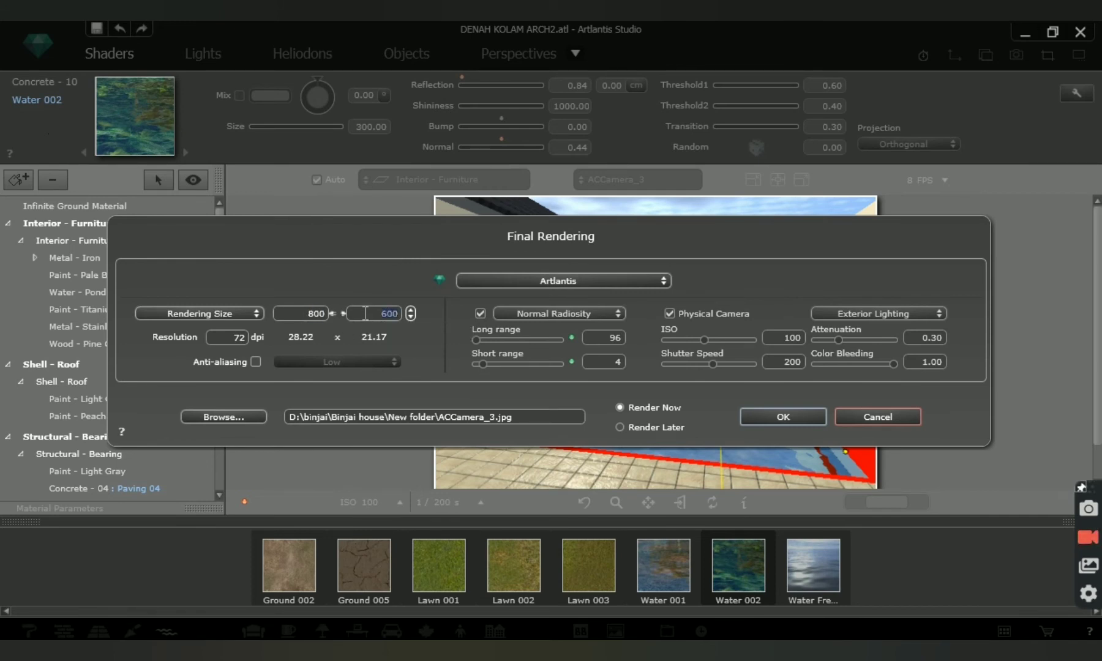
{"action": "left_click", "coordinate": [222, 417]}
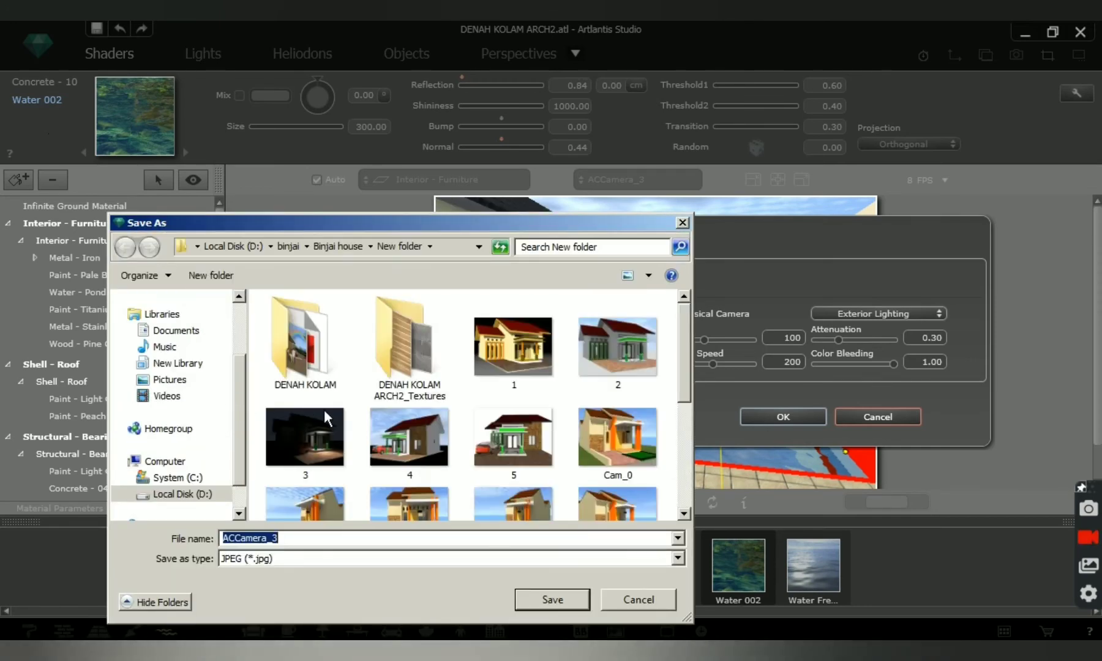
{"action": "double_click", "coordinate": [300, 367]}
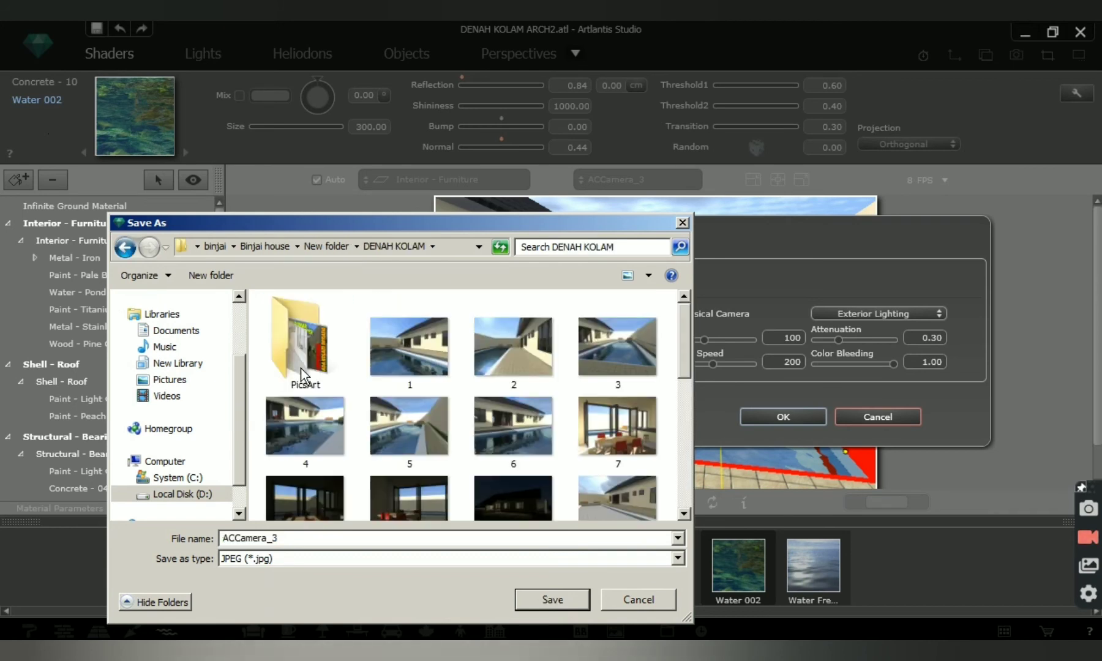
{"action": "double_click", "coordinate": [295, 539]}
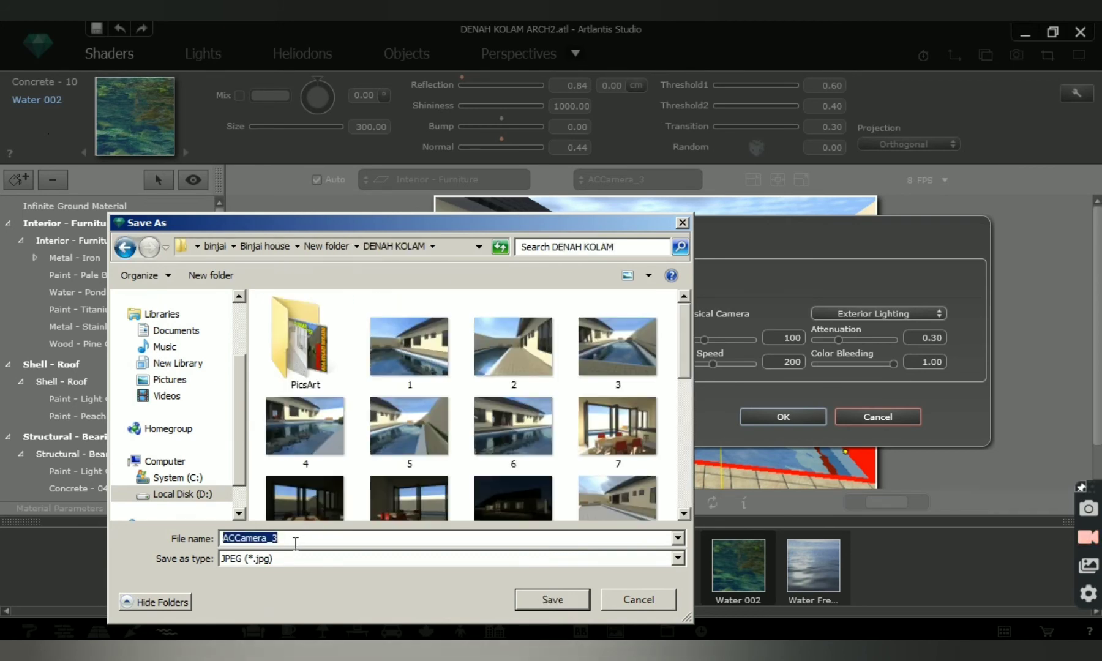
{"action": "type", "text": "render"}
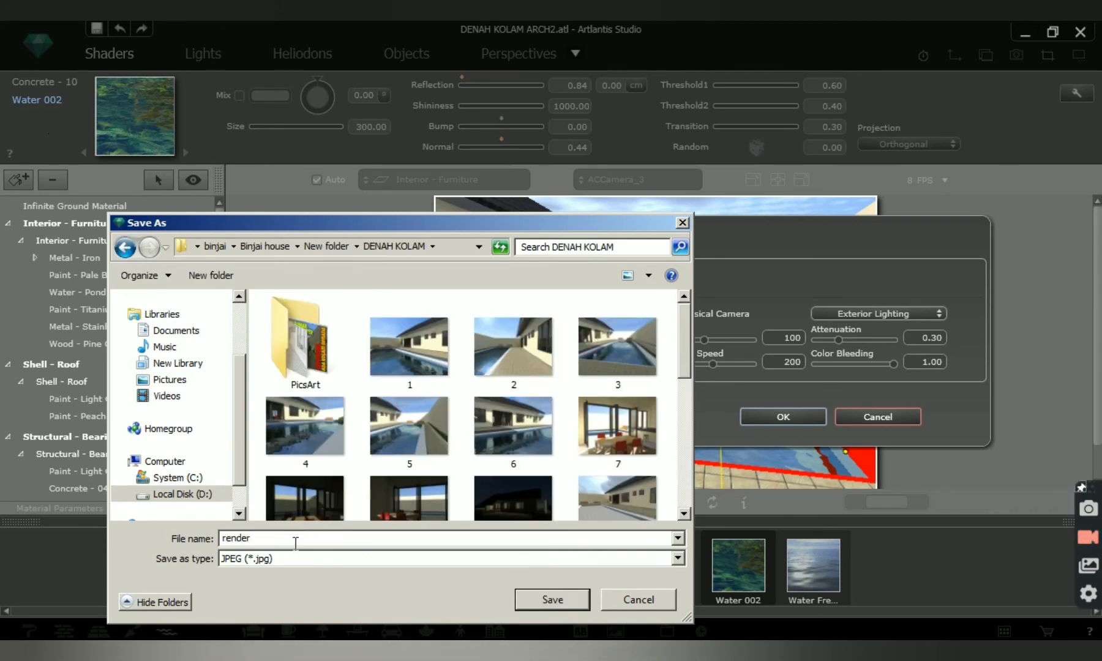
{"action": "type", "text": " 1"}
{"action": "left_click", "coordinate": [581, 600]}
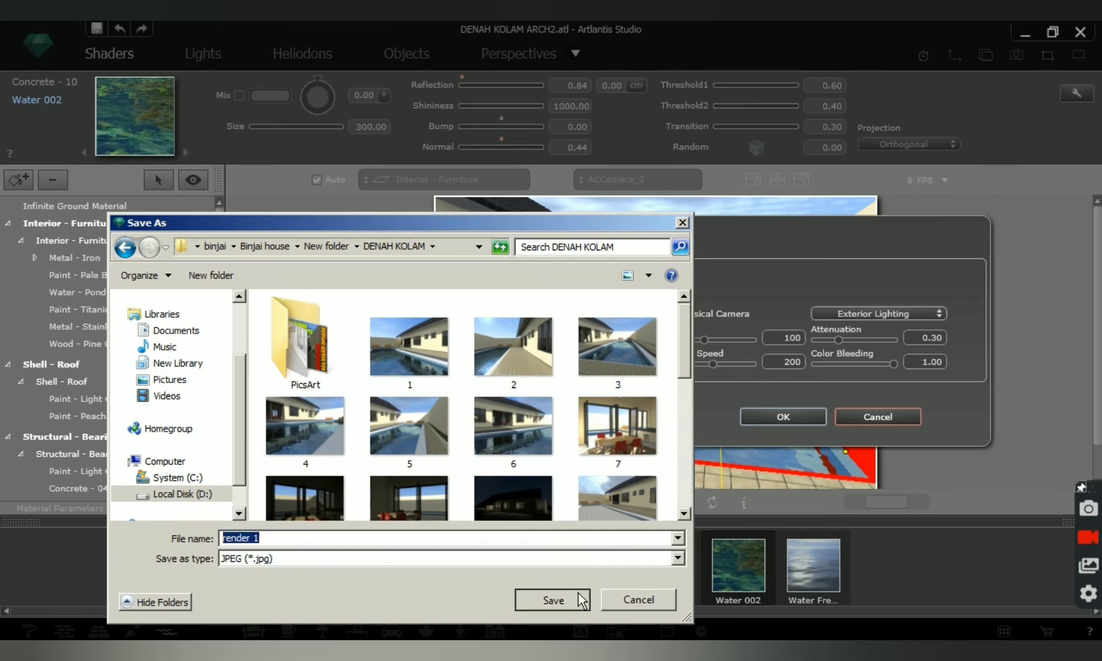
Run the final rendering immediately with Exterior Lighting, view the finished pool image and close the rendering window.
{"action": "left_click", "coordinate": [941, 314]}
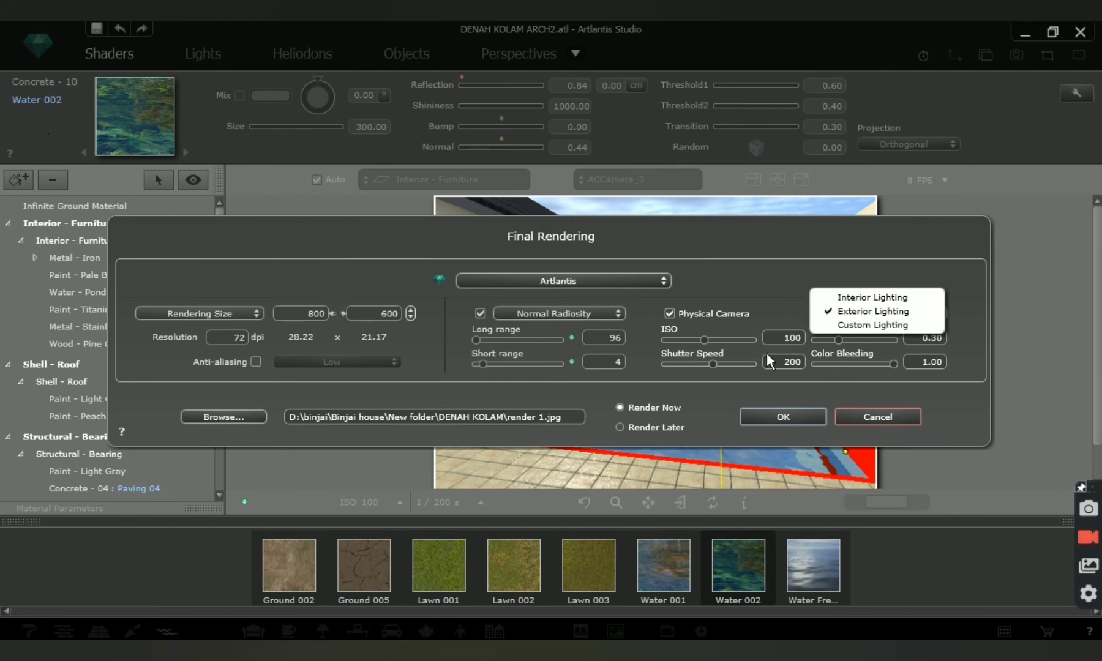
{"action": "left_click", "coordinate": [866, 311]}
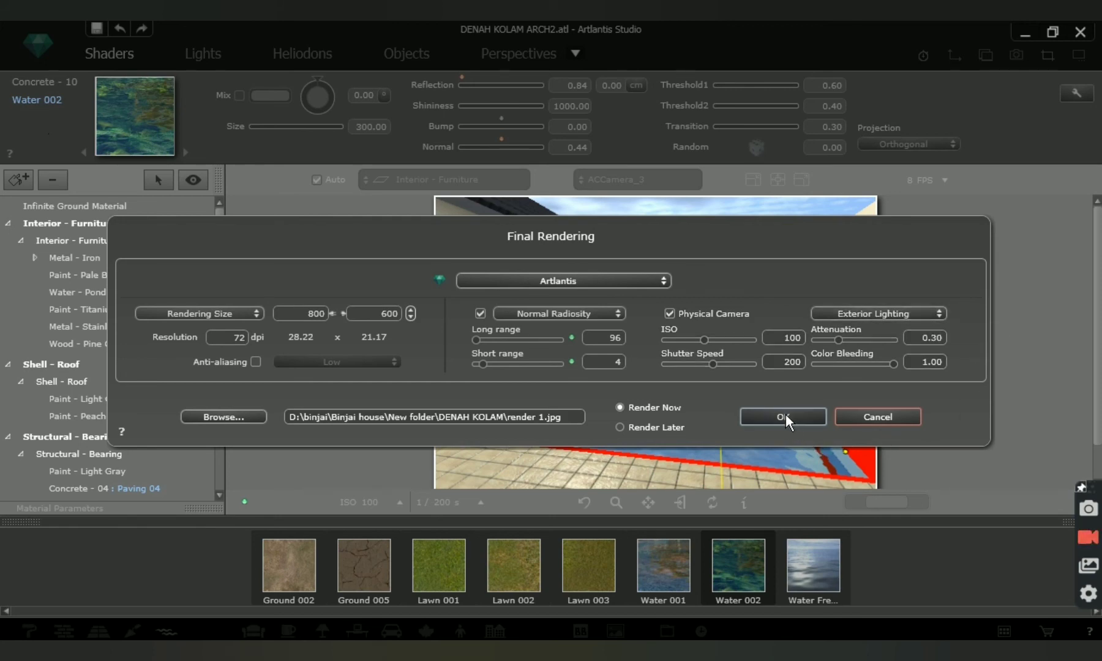
{"action": "left_click", "coordinate": [784, 417]}
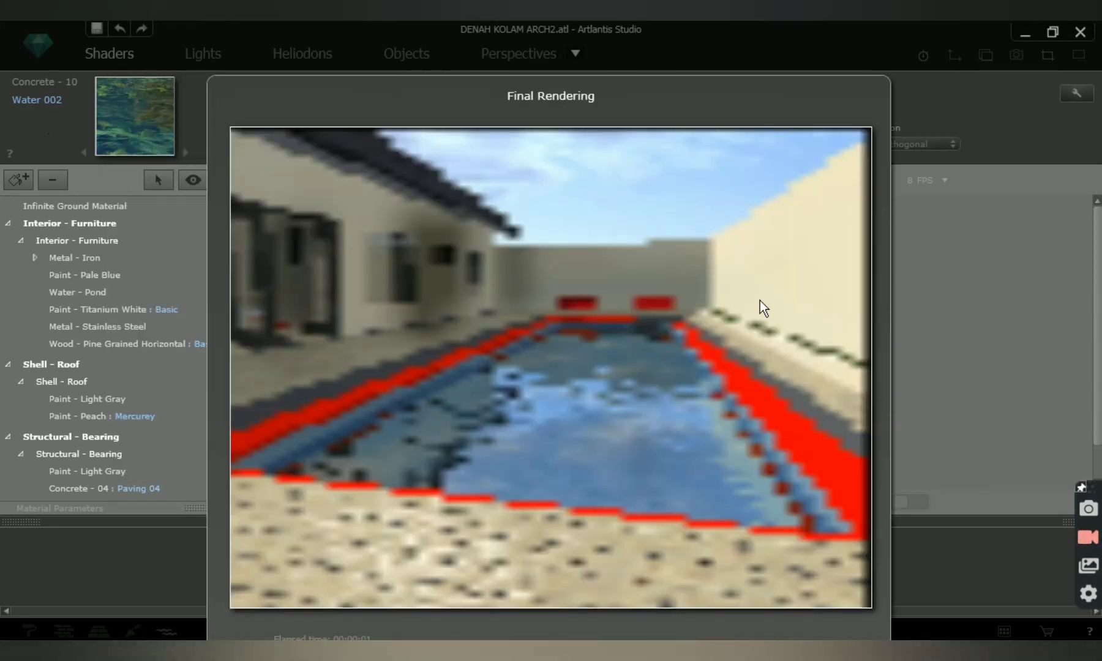
{"action": "left_click_drag", "start_coordinate": [656, 96], "coordinate": [661, 56]}
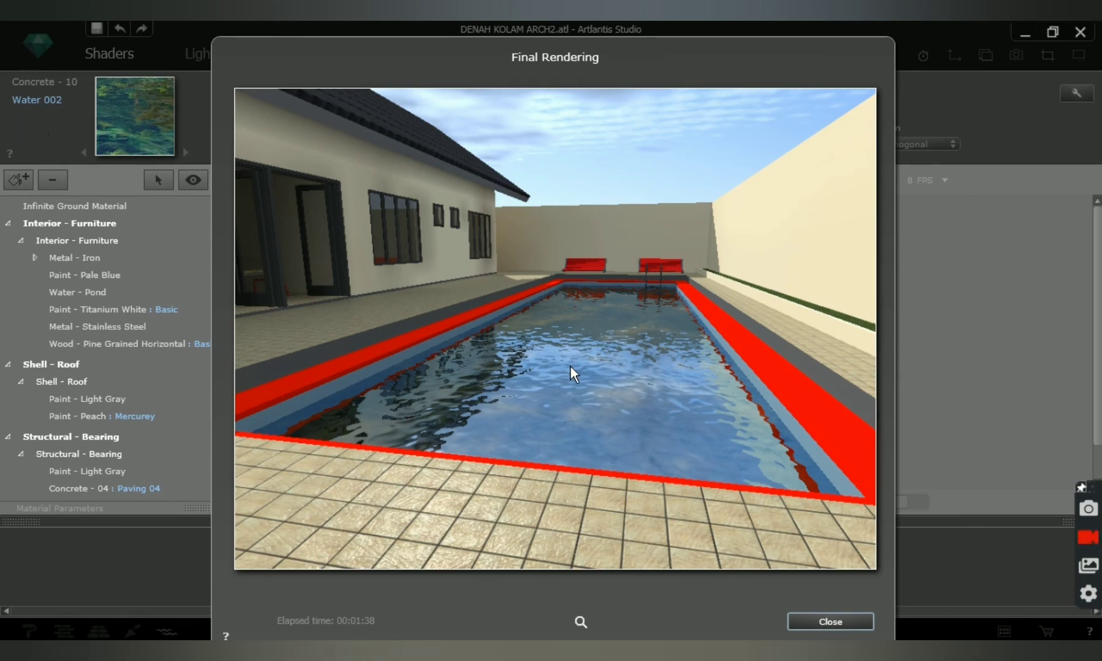
{"action": "left_click_drag", "start_coordinate": [639, 70], "coordinate": [637, 55]}
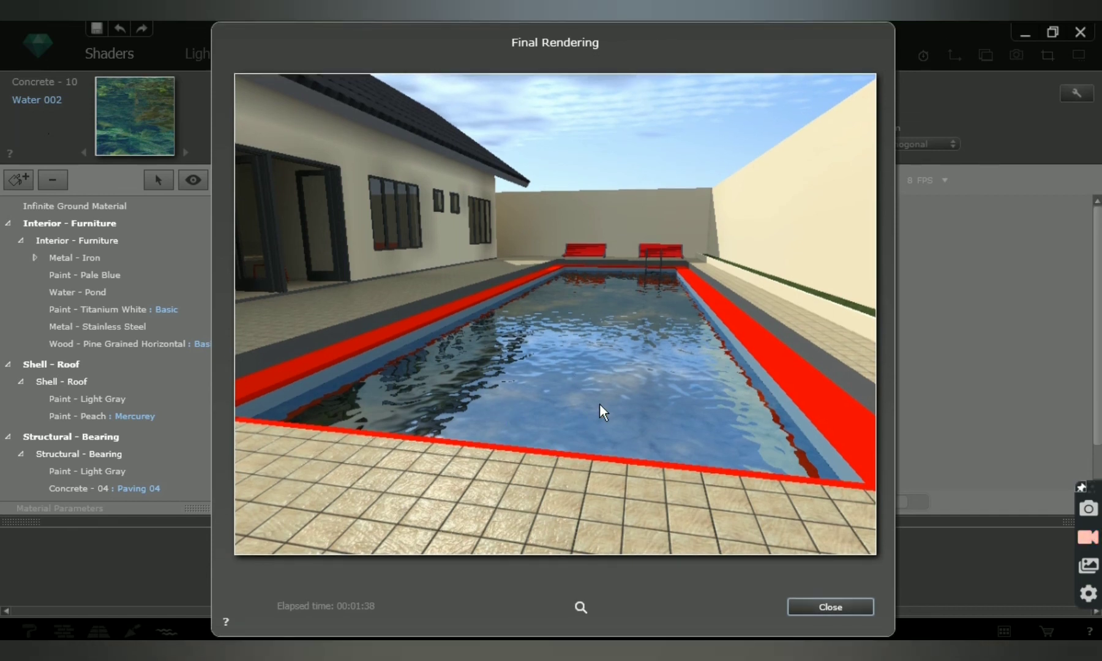
{"action": "left_click", "coordinate": [815, 610]}
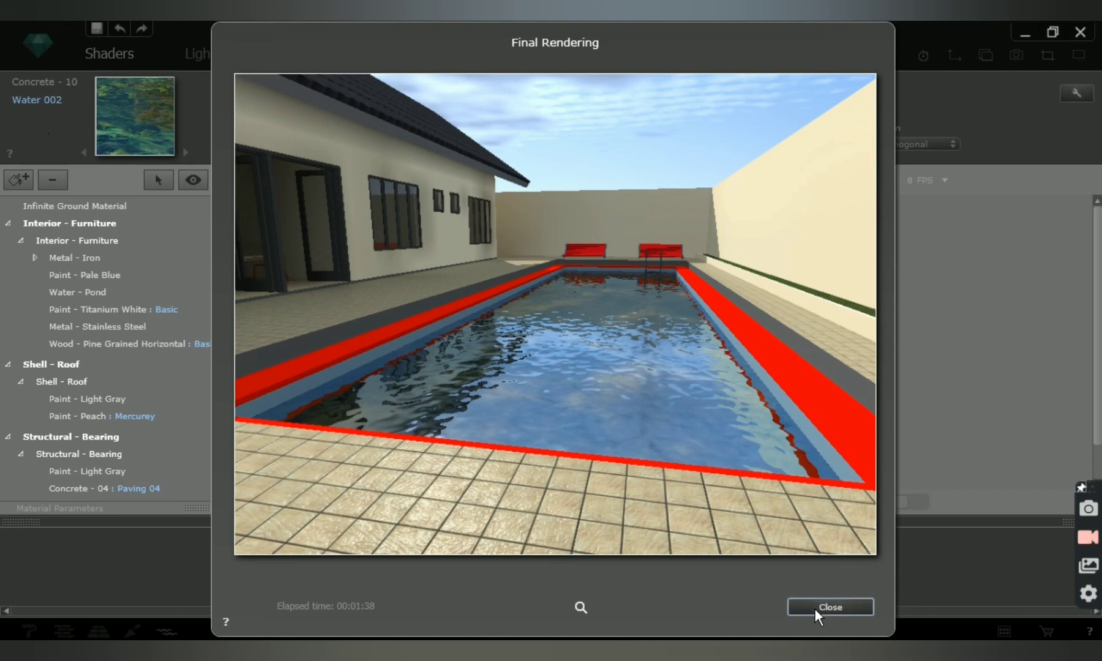